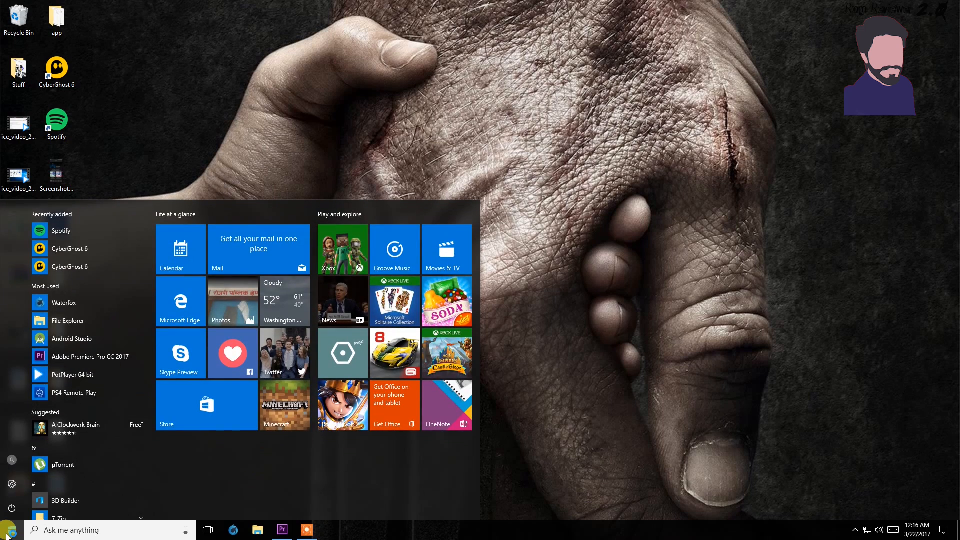
Restart Windows 10 into the advanced startup recovery options
{"action": "left_click", "coordinate": [11, 508]}
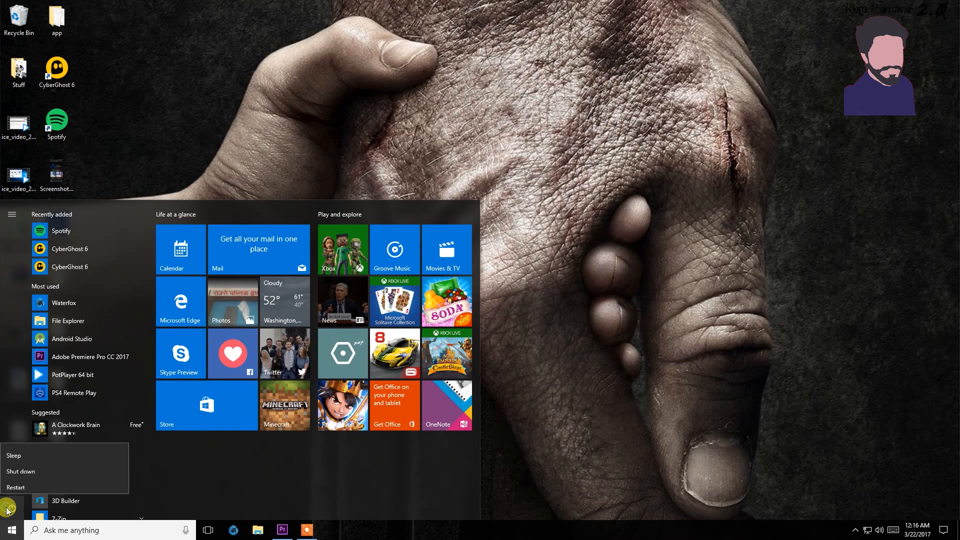
{"action": "key", "text": "shift"}
{"action": "left_click", "coordinate": [17, 488], "text": "shift"}
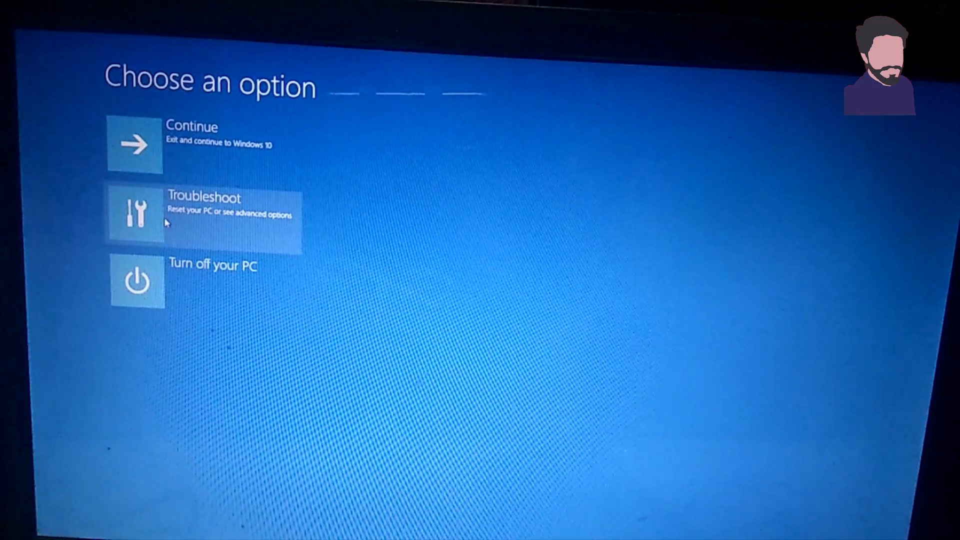
Open Startup Settings among the advanced troubleshooting options and restart the PC to change the Windows startup behavior
{"action": "left_click", "coordinate": [166, 223]}
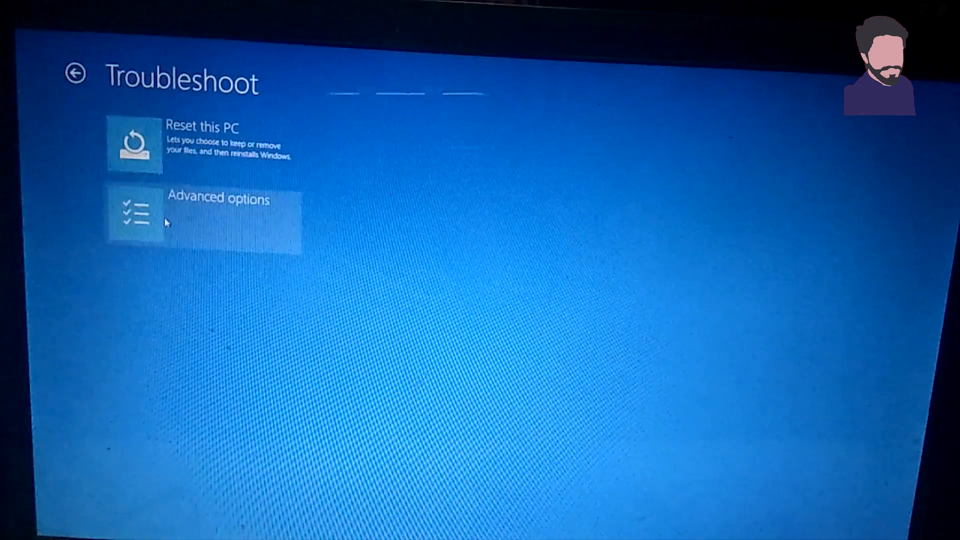
{"action": "left_click", "coordinate": [192, 250]}
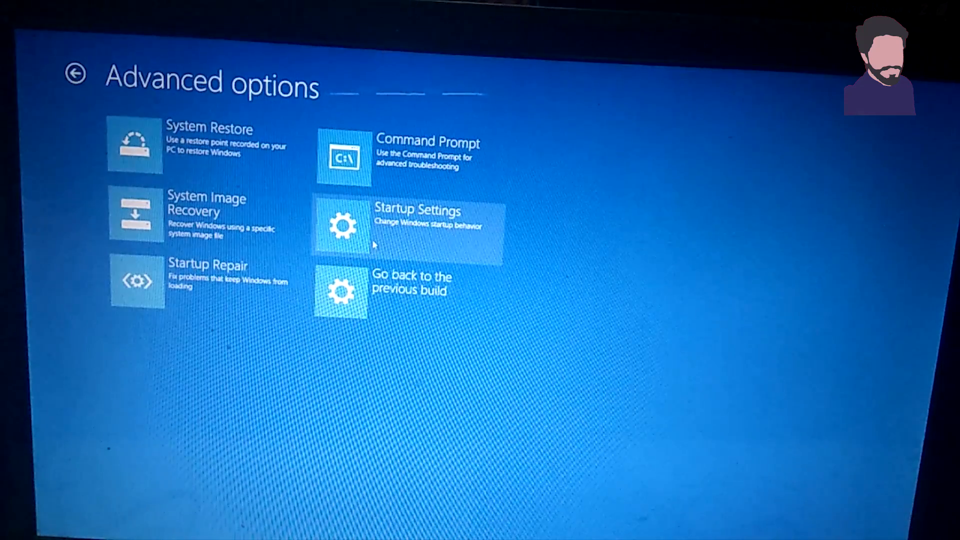
{"action": "left_click", "coordinate": [374, 244]}
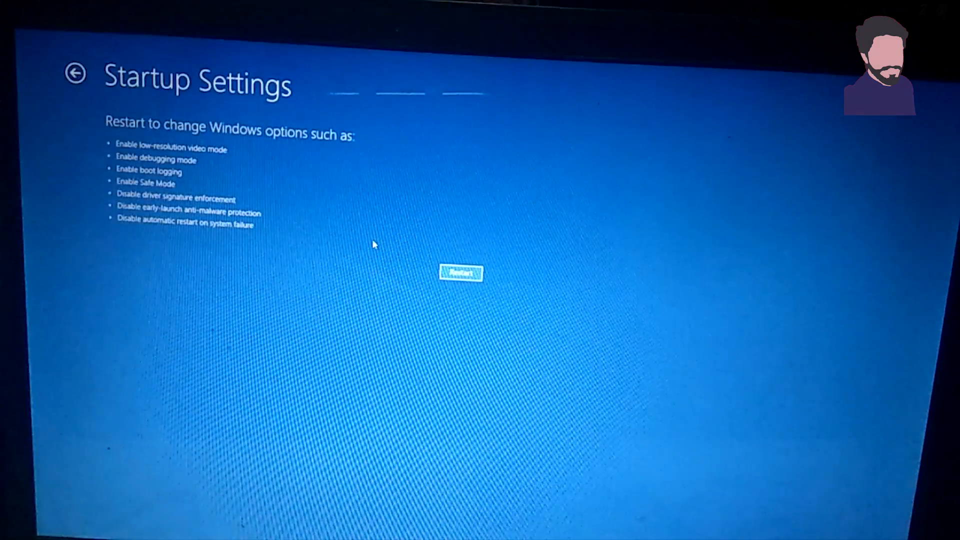
{"action": "left_click", "coordinate": [460, 272]}
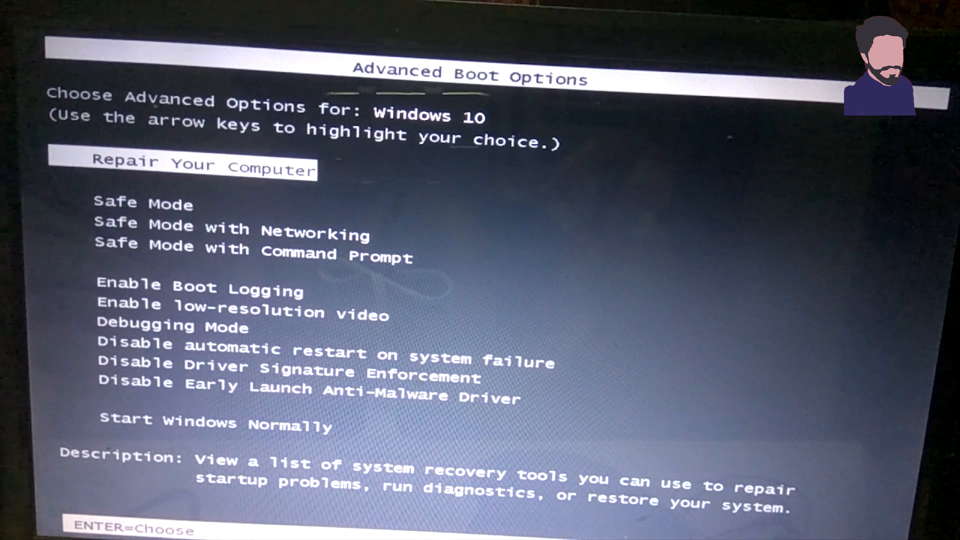
Boot Windows 10 with the Disable Driver Signature Enforcement option
{"action": "key", "text": "Down"}
{"action": "key", "text": "Down"}
{"action": "key", "text": "Down"}
{"action": "key", "text": "Down"}
{"action": "key", "text": "Down"}
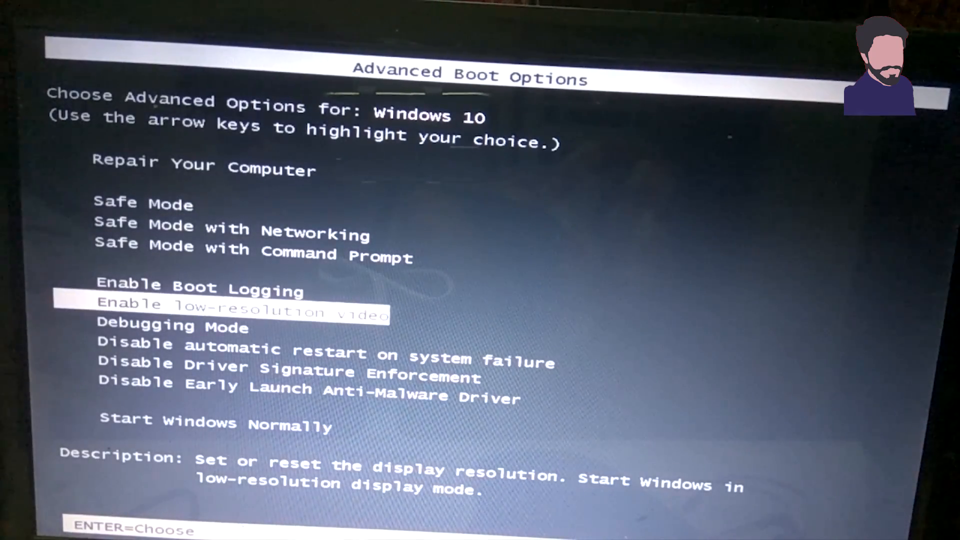
{"action": "key", "text": "Down"}
{"action": "key", "text": "Down"}
{"action": "key", "text": "Down"}
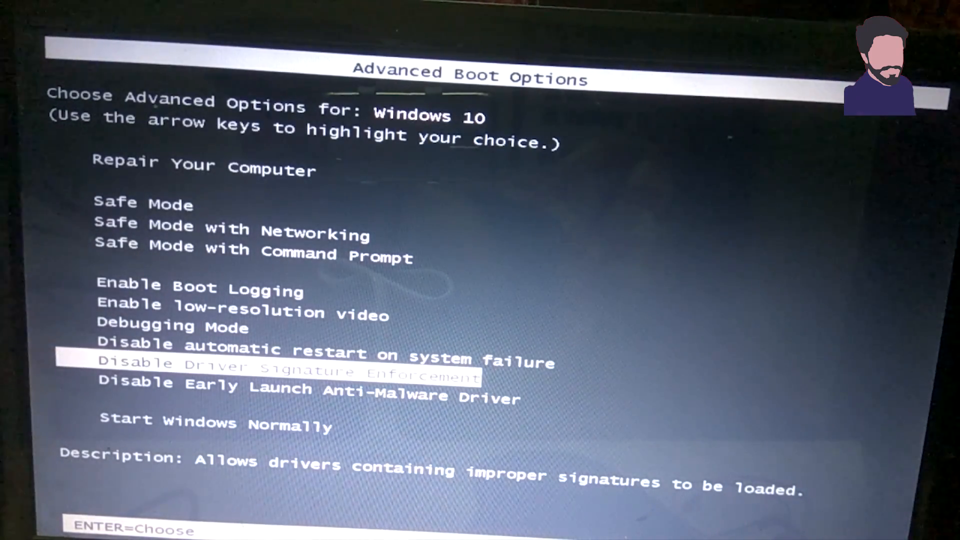
{"action": "key", "text": "Return"}
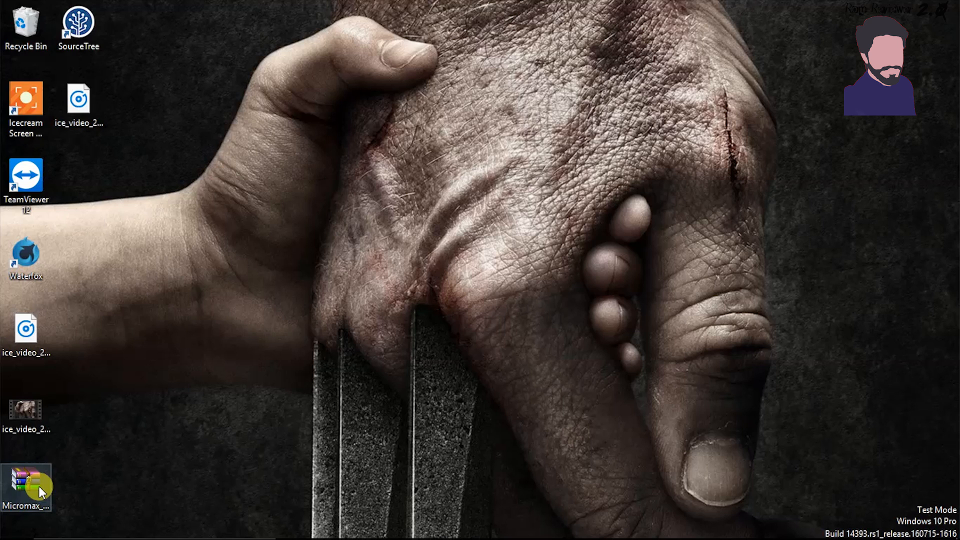
Switch to Waterfox and search the web for "micromax a093 firmware"
{"action": "mouse_move", "coordinate": [320, 537]}
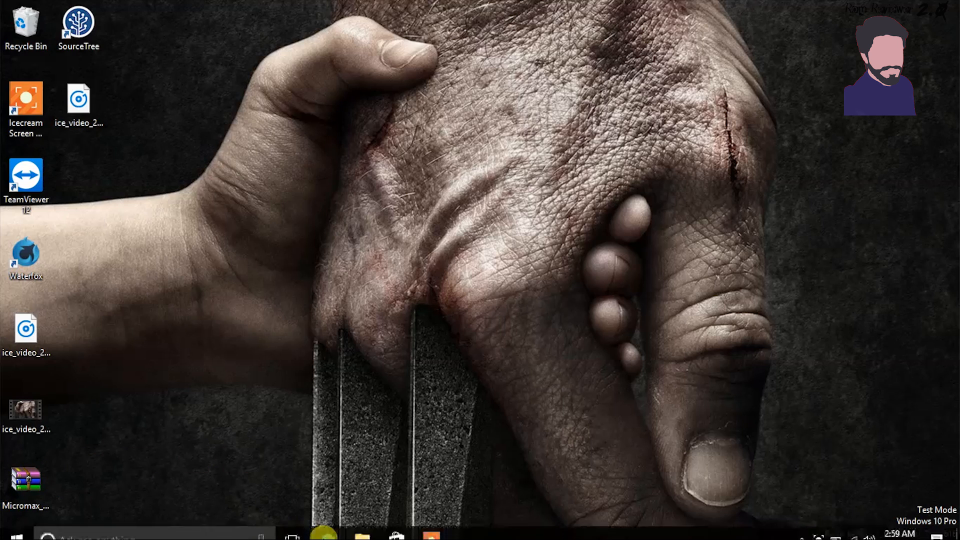
{"action": "left_click", "coordinate": [330, 527]}
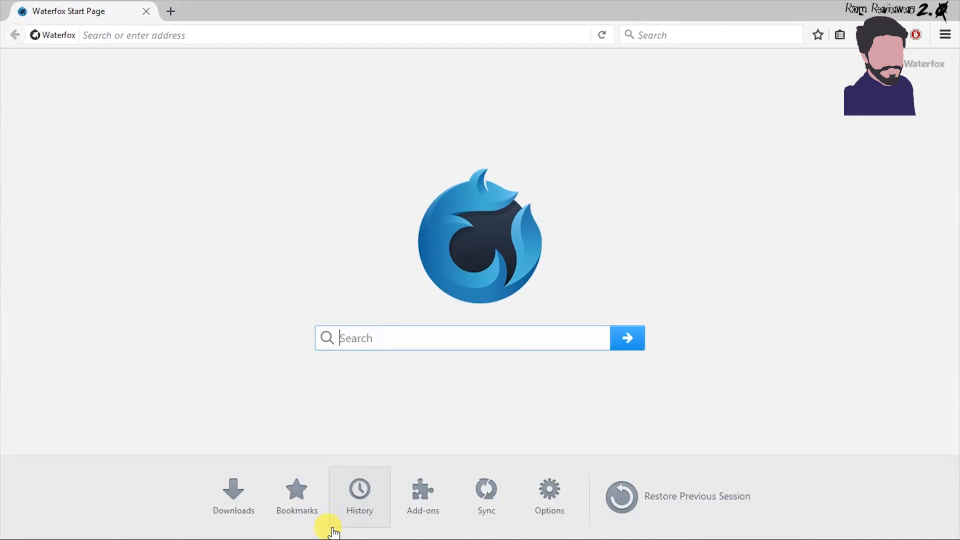
{"action": "left_click", "coordinate": [649, 34]}
{"action": "type", "text": "mic"}
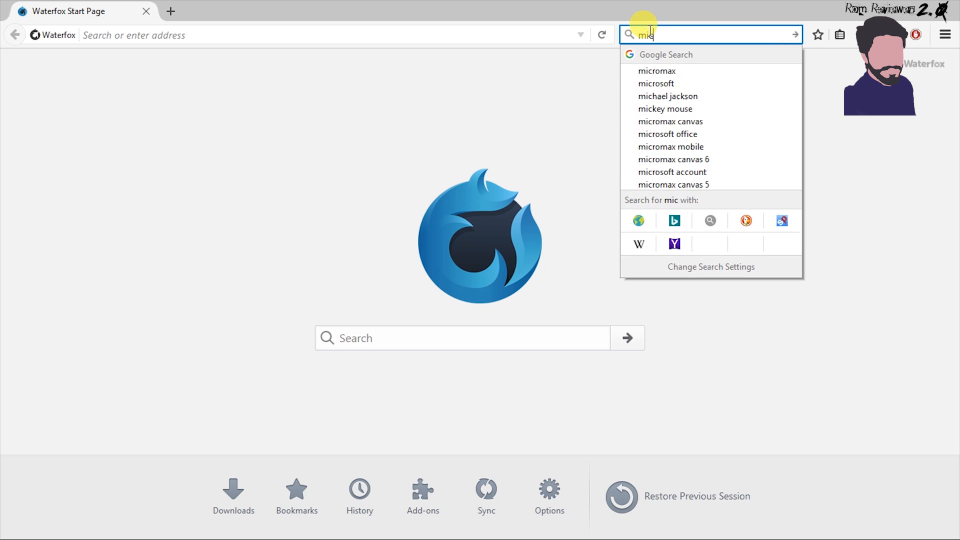
{"action": "type", "text": "romax "}
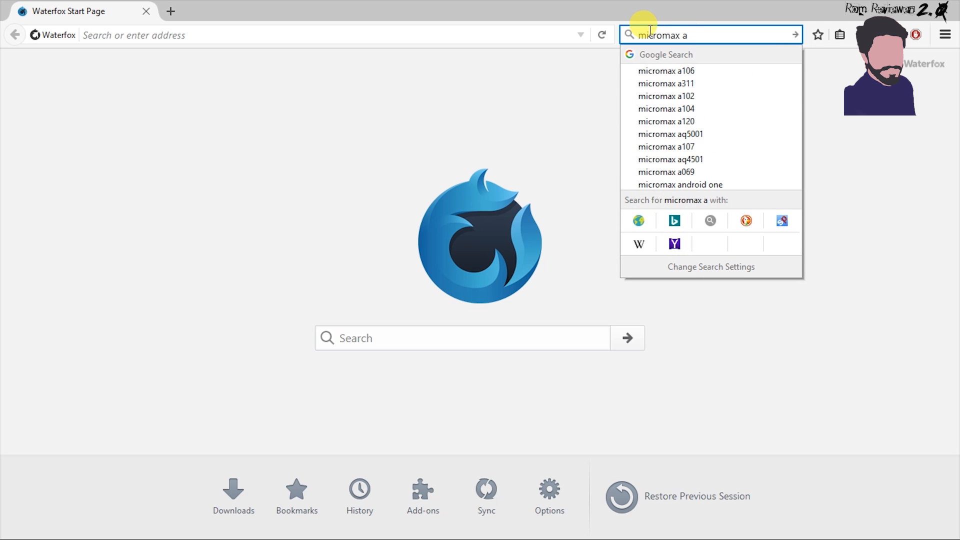
{"action": "type", "text": "a0"}
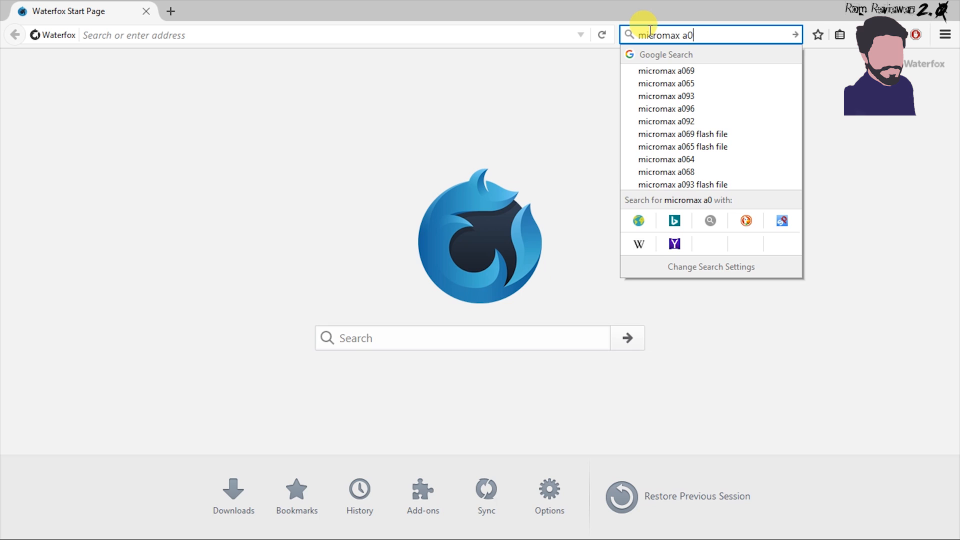
{"action": "type", "text": "93"}
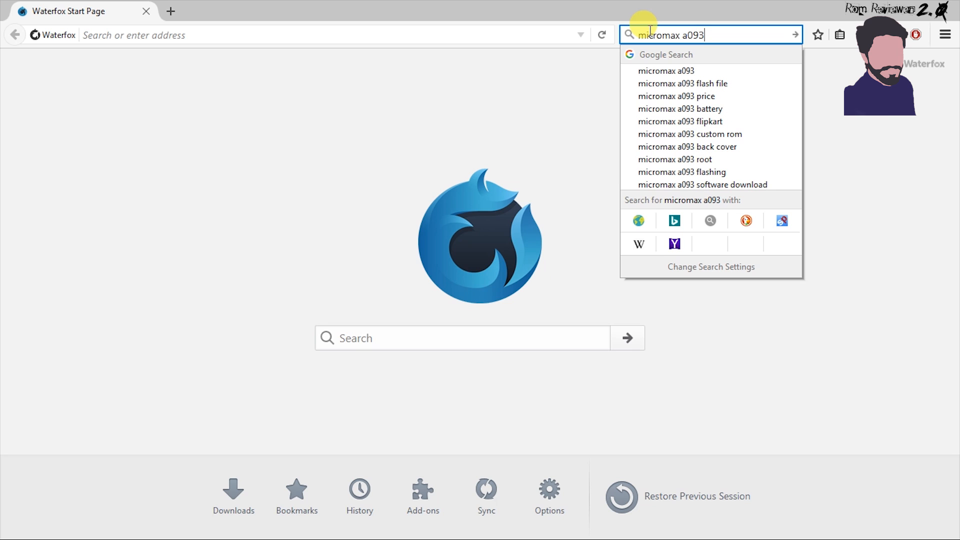
{"action": "type", "text": " firmw"}
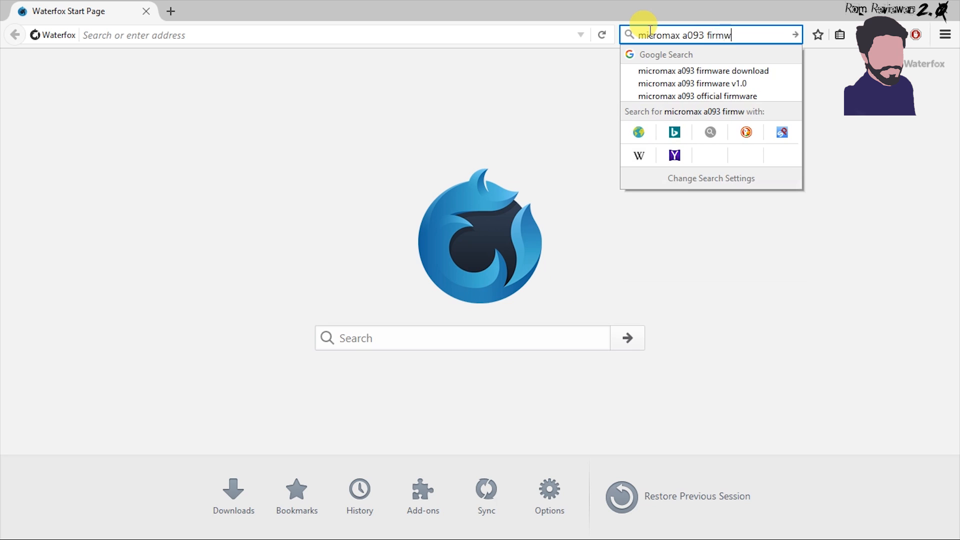
{"action": "type", "text": "are"}
{"action": "key", "text": "Return"}
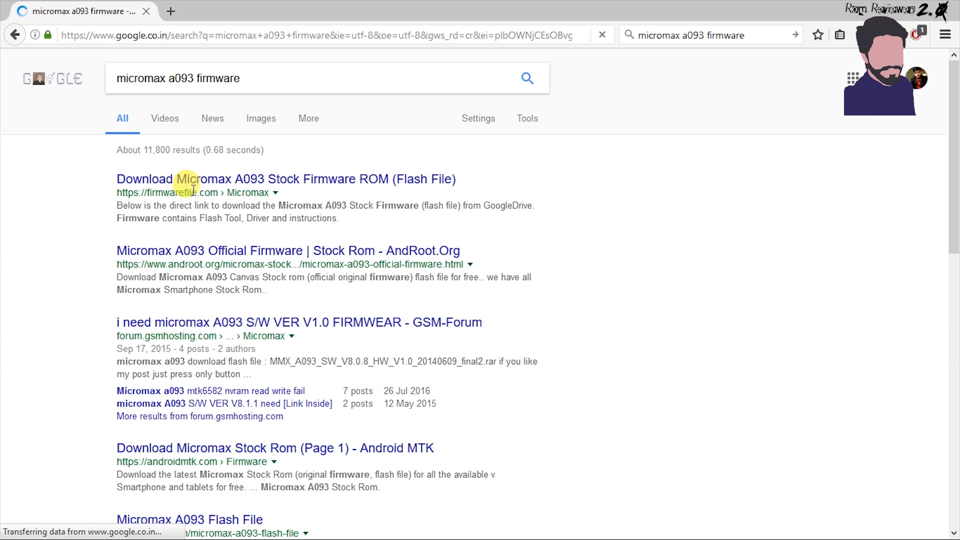
Download Micromax_A093_SW_V8.1.1_HW_V1.0_20140918.zip from the firmwarefile.com result, accepting the download without a virus scan
{"action": "left_click", "coordinate": [214, 184]}
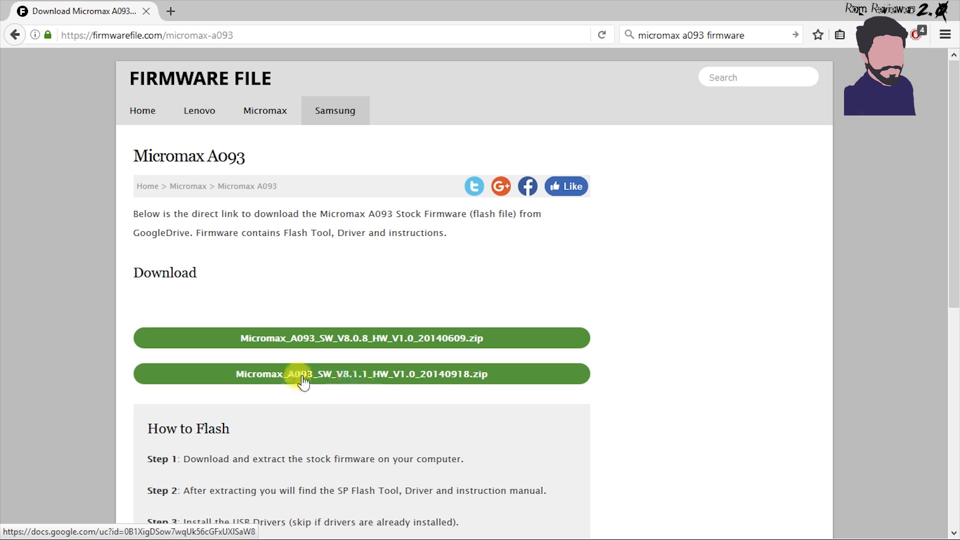
{"action": "left_click", "coordinate": [447, 376]}
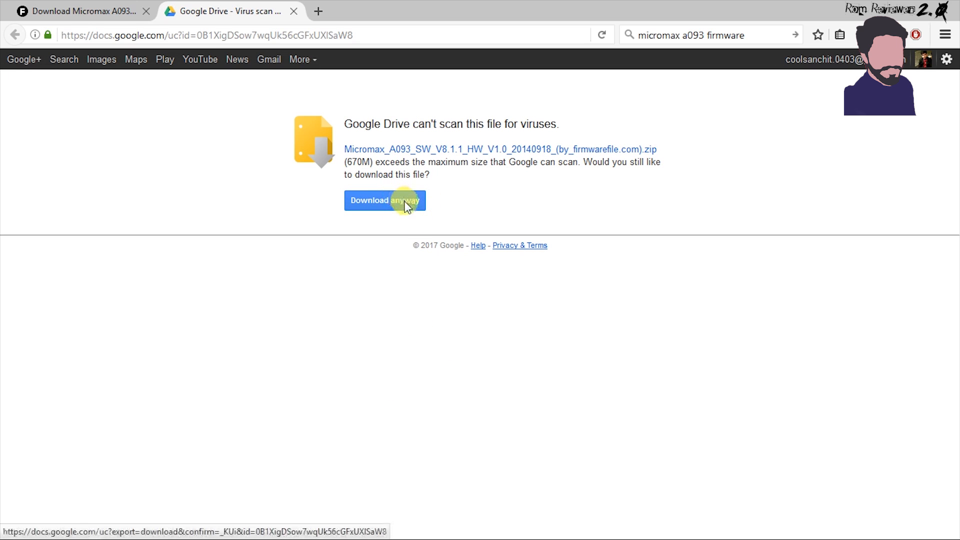
{"action": "left_click", "coordinate": [406, 201]}
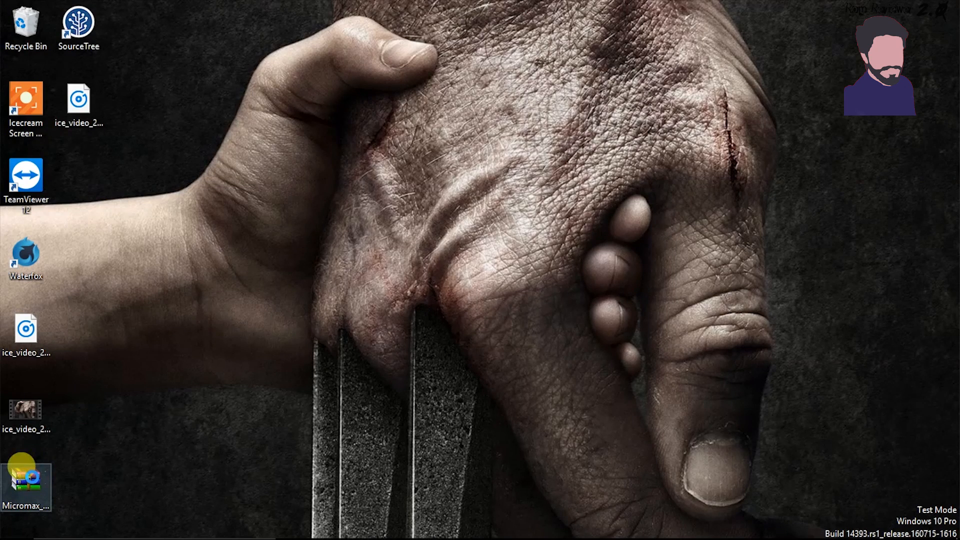
Extract the Micromax A093 firmware archive onto the desktop and open the Android CDC Driver folder inside its Driver folder
{"action": "right_click", "coordinate": [32, 477]}
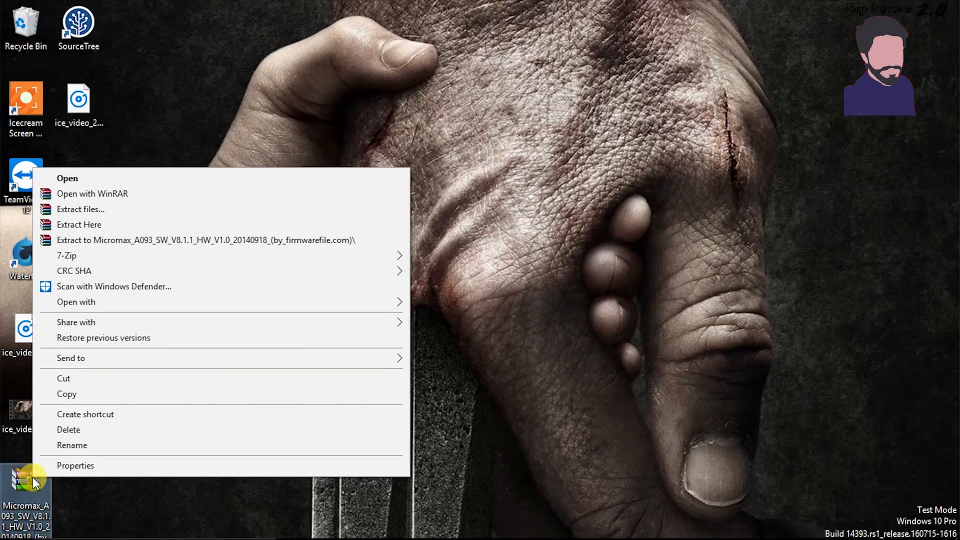
{"action": "left_click", "coordinate": [116, 223]}
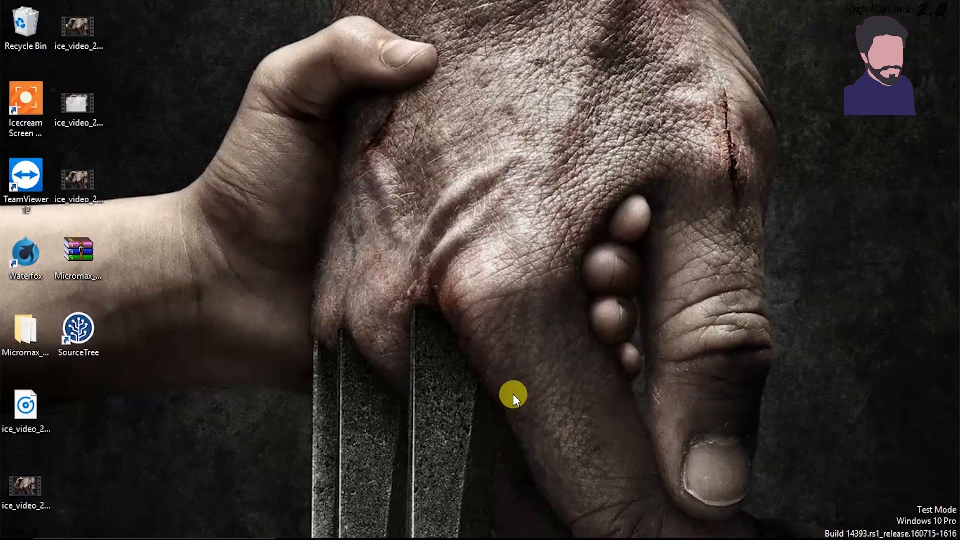
{"action": "double_click", "coordinate": [32, 325]}
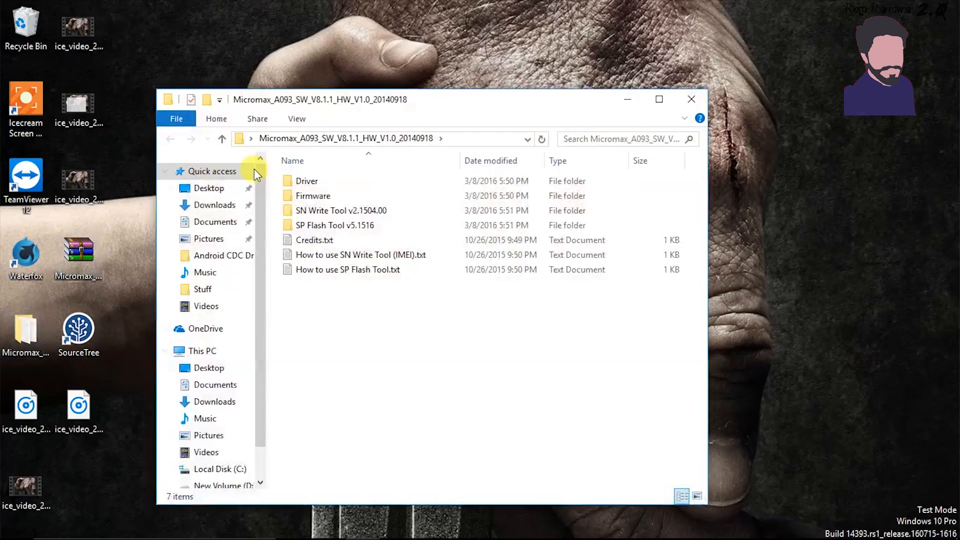
{"action": "double_click", "coordinate": [323, 183]}
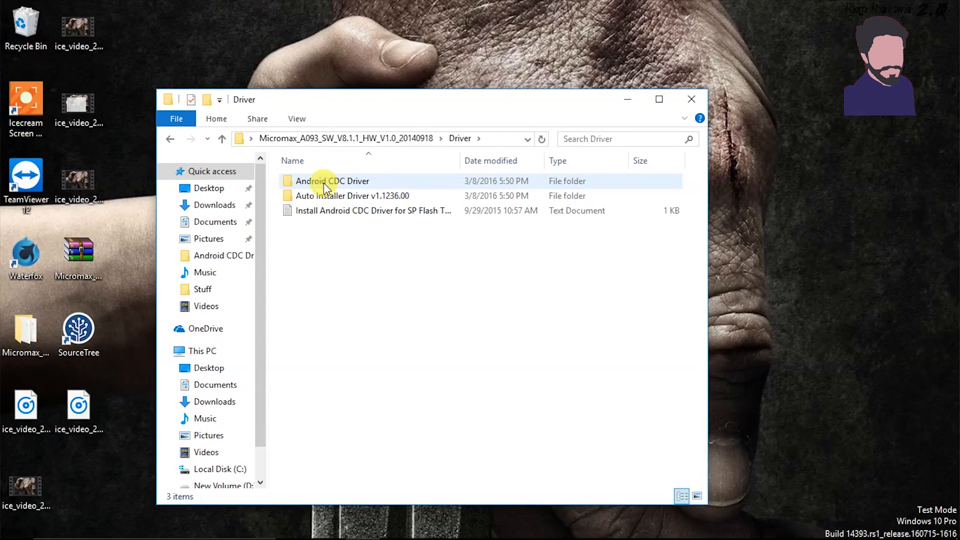
{"action": "left_click", "coordinate": [340, 187]}
{"action": "double_click", "coordinate": [340, 183]}
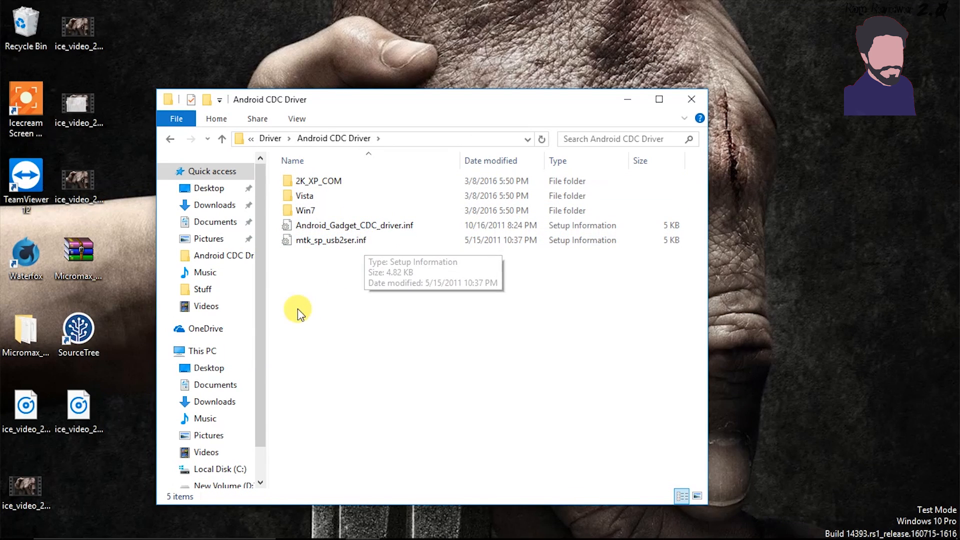
Find and open Device Manager
{"action": "key", "text": "super"}
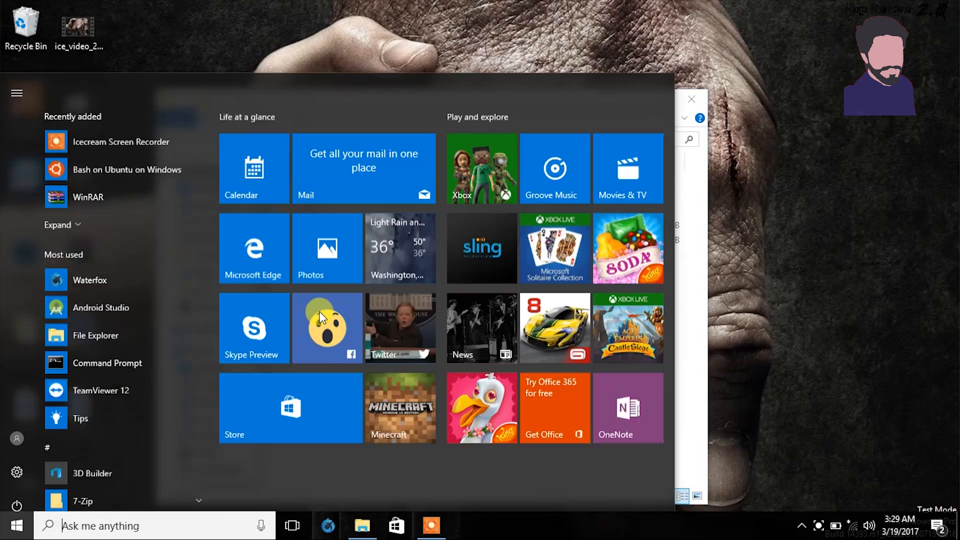
{"action": "type", "text": "dive"}
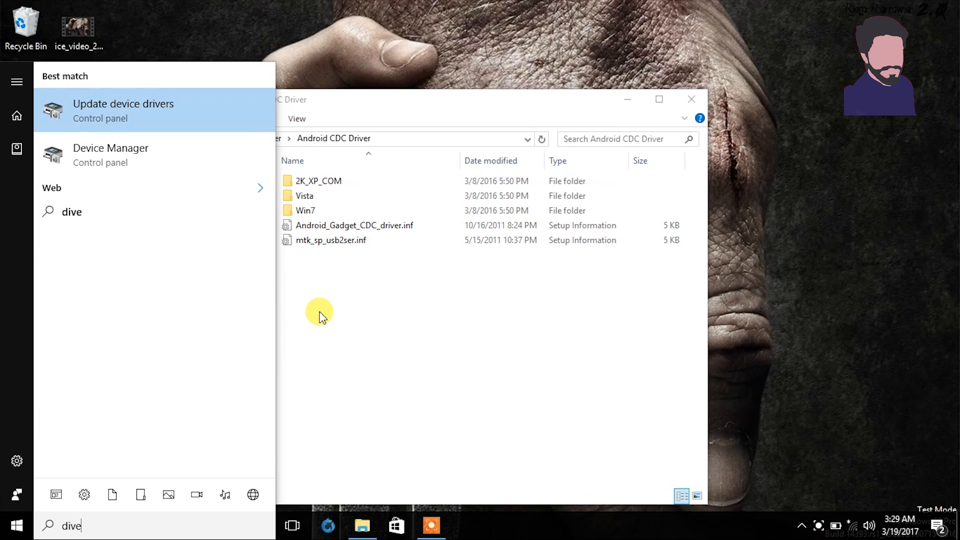
{"action": "key", "text": "Down"}
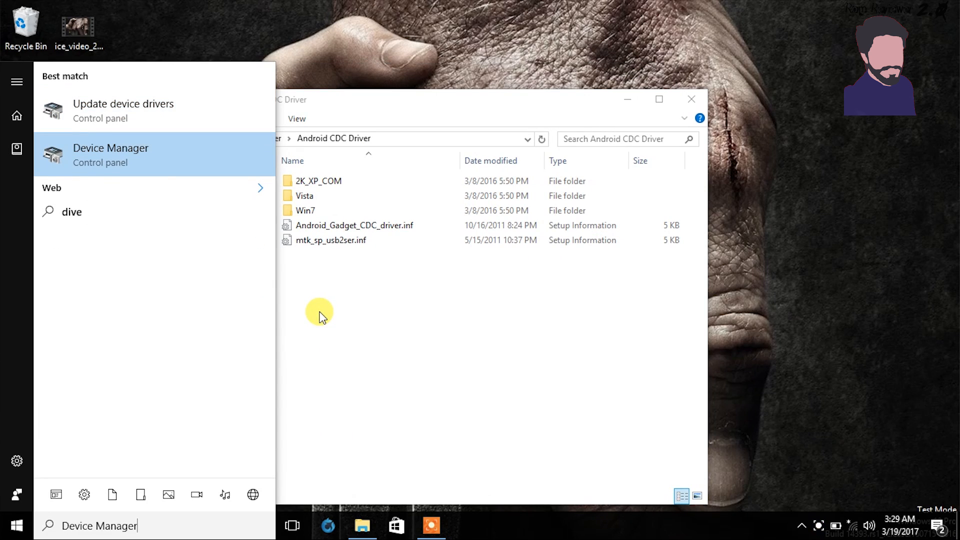
{"action": "key", "text": "Return"}
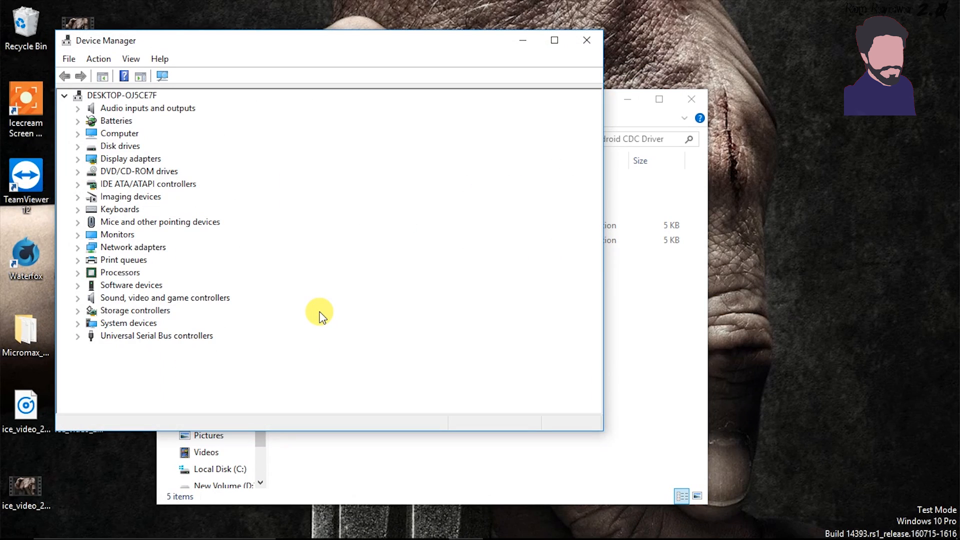
Start the Add Hardware Wizard for this computer in Device Manager
{"action": "left_click", "coordinate": [138, 94]}
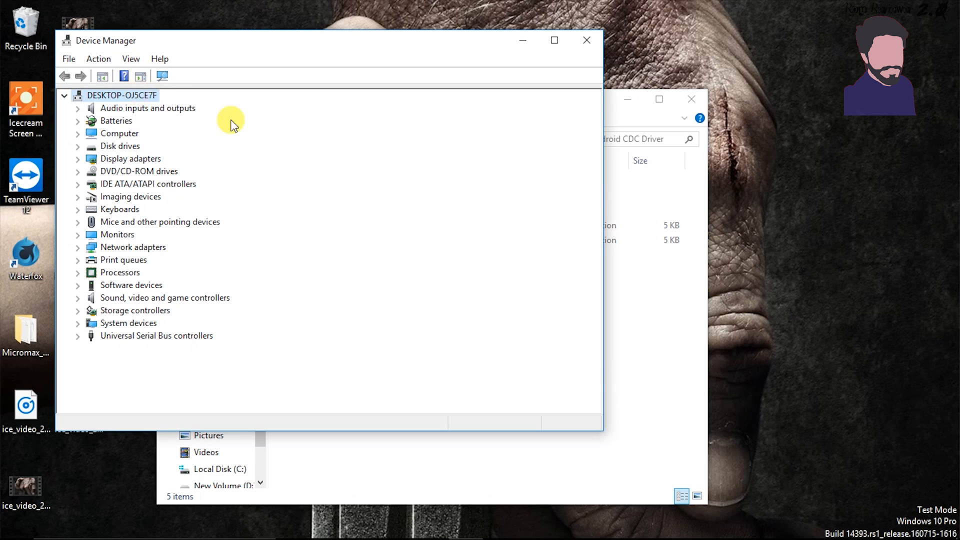
{"action": "left_click", "coordinate": [97, 58]}
{"action": "left_click", "coordinate": [125, 92]}
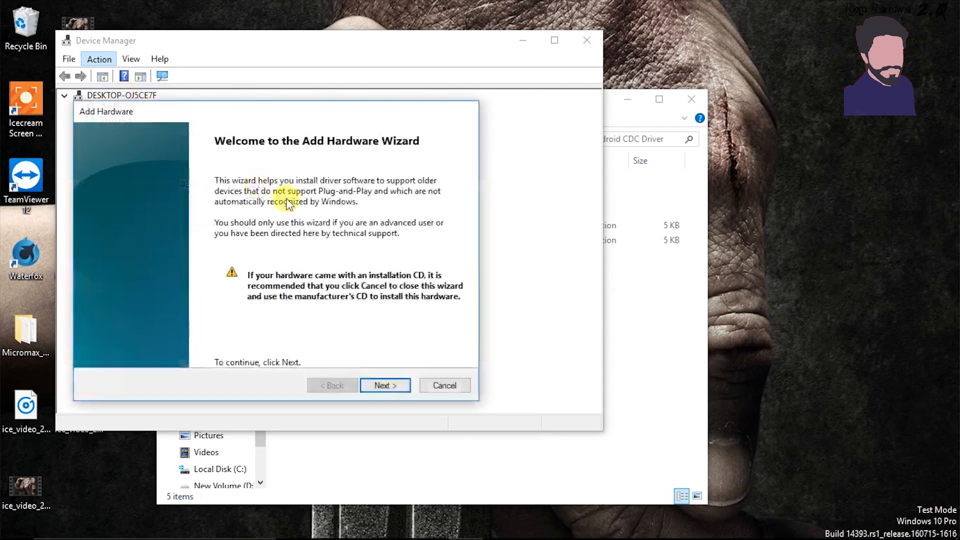
Choose to install the hardware manually from a list and show all devices in the Add Hardware Wizard
{"action": "left_click", "coordinate": [389, 383]}
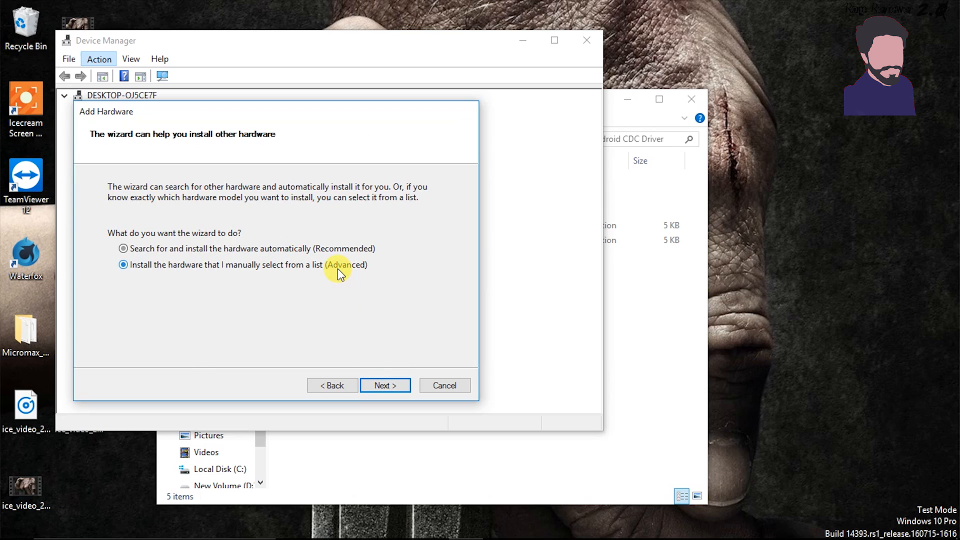
{"action": "left_click", "coordinate": [376, 380]}
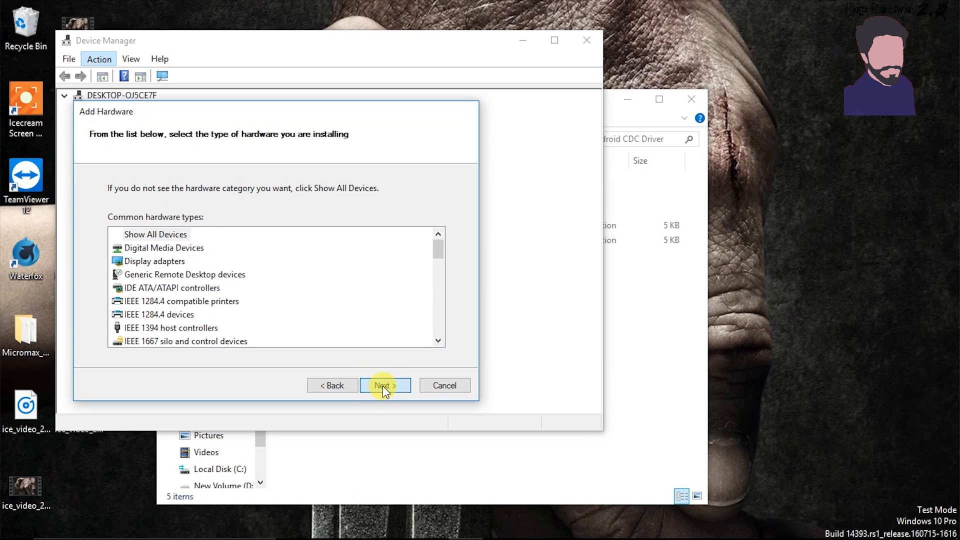
{"action": "left_click", "coordinate": [386, 379]}
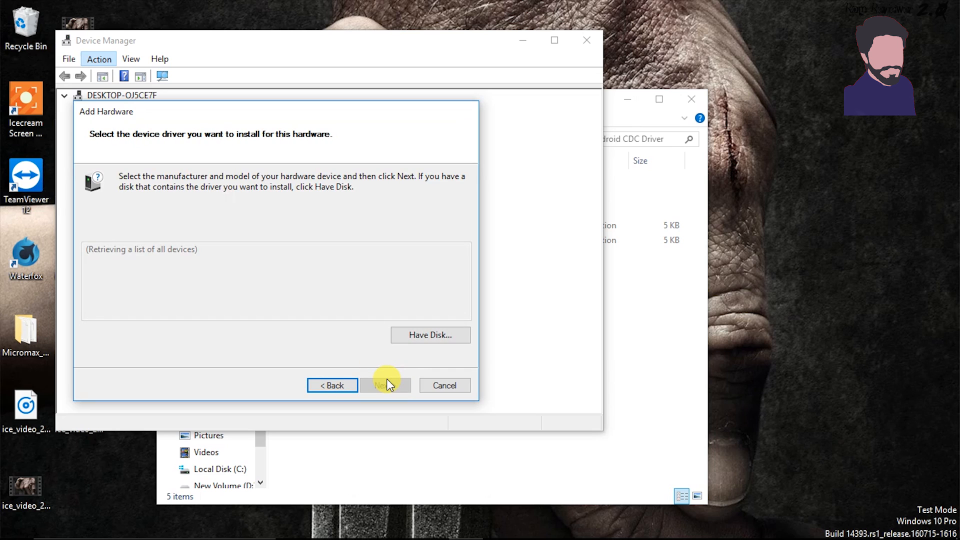
Load mtk_sp_usb2ser.inf as the disk driver source from the Android CDC Driver folder inside the desktop Micromax firmware's Driver folder
{"action": "left_click", "coordinate": [423, 332]}
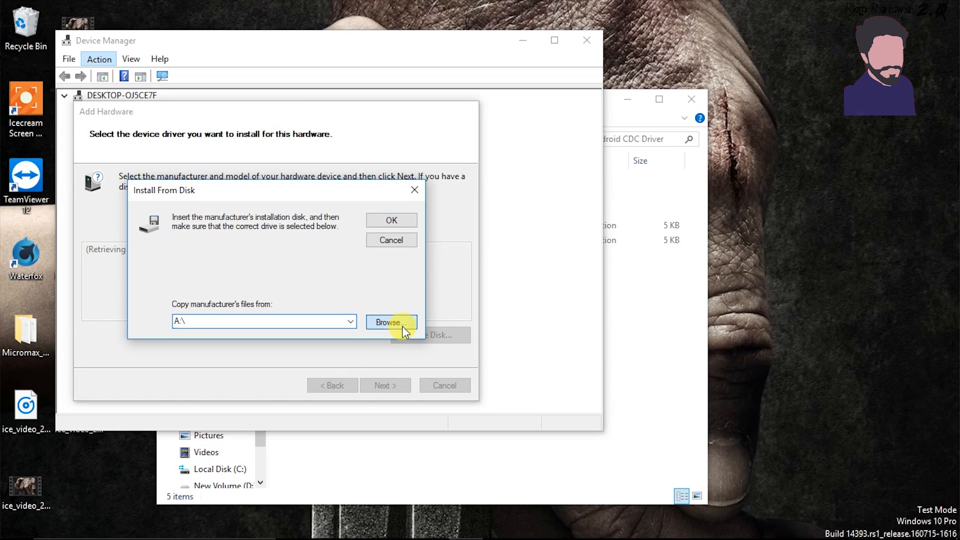
{"action": "left_click", "coordinate": [400, 323]}
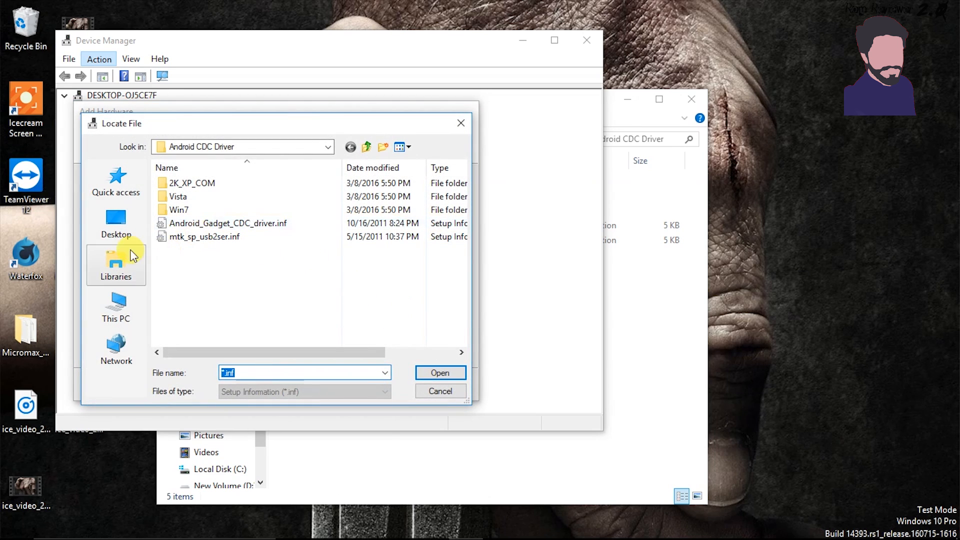
{"action": "left_click", "coordinate": [111, 233]}
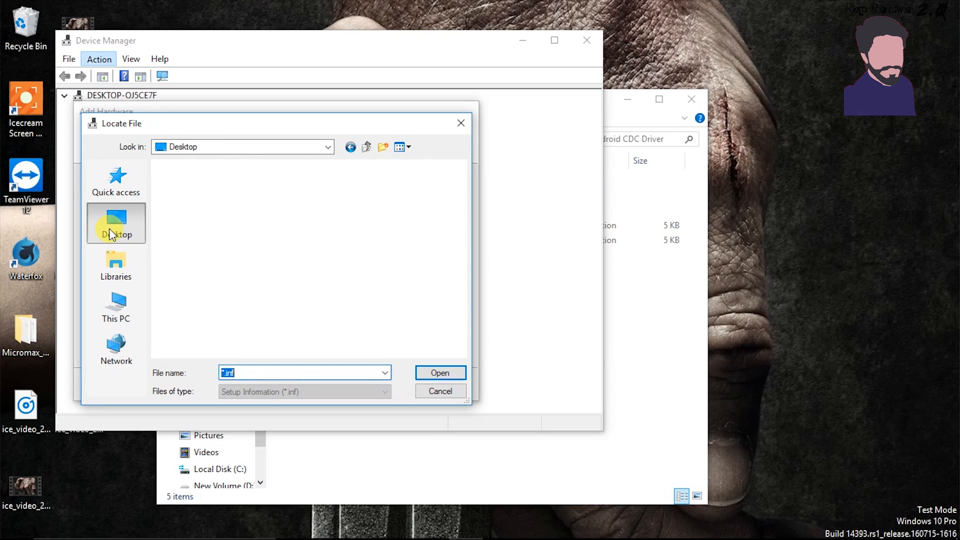
{"action": "left_click", "coordinate": [316, 255]}
{"action": "double_click", "coordinate": [330, 267]}
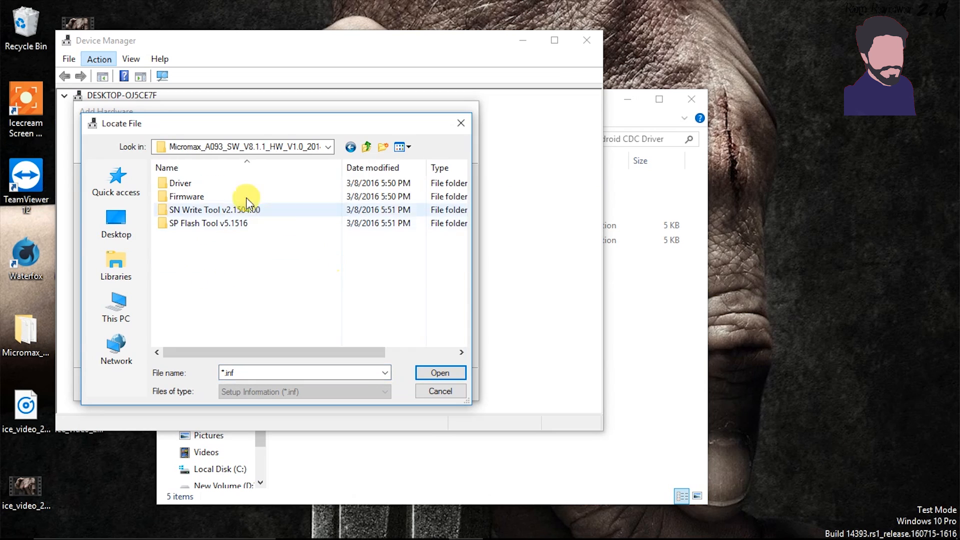
{"action": "double_click", "coordinate": [225, 185]}
{"action": "double_click", "coordinate": [231, 187]}
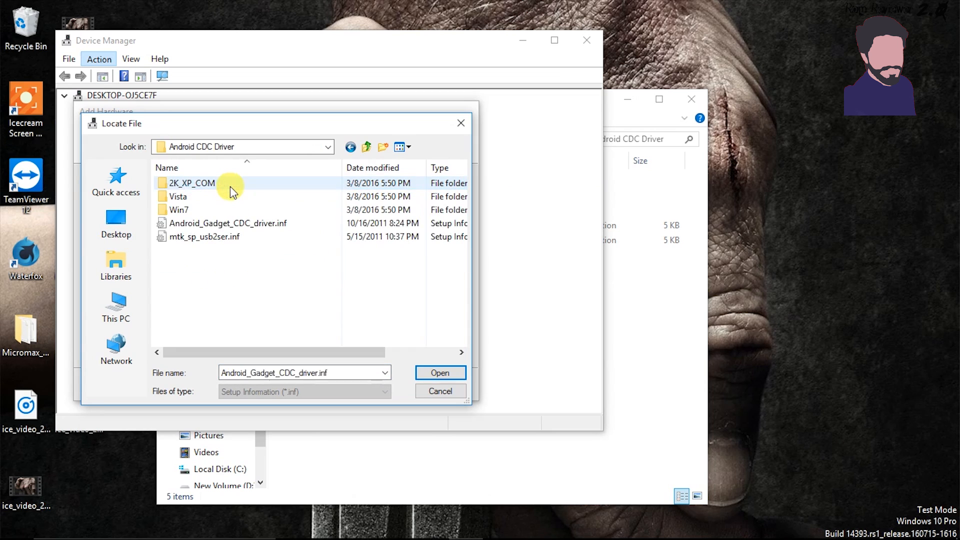
{"action": "double_click", "coordinate": [249, 238]}
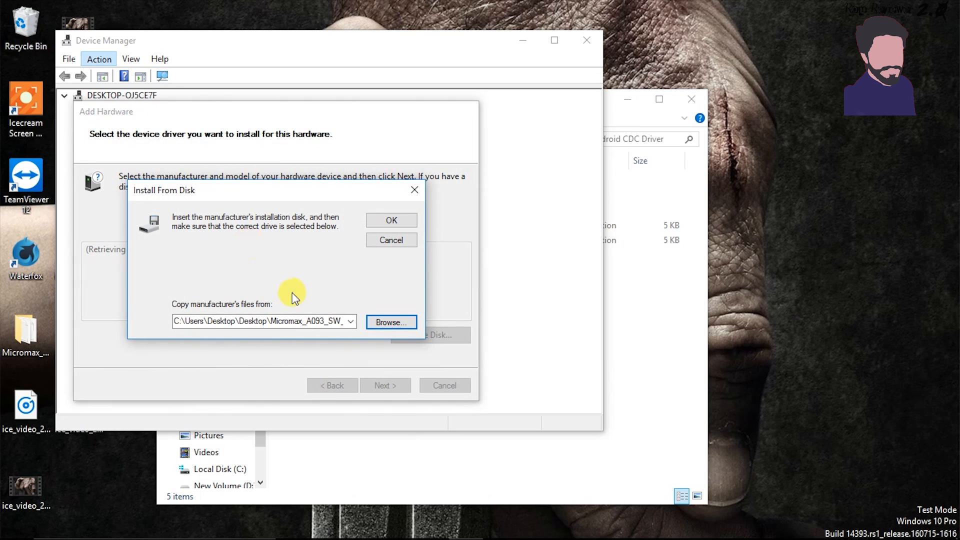
{"action": "left_click", "coordinate": [388, 223]}
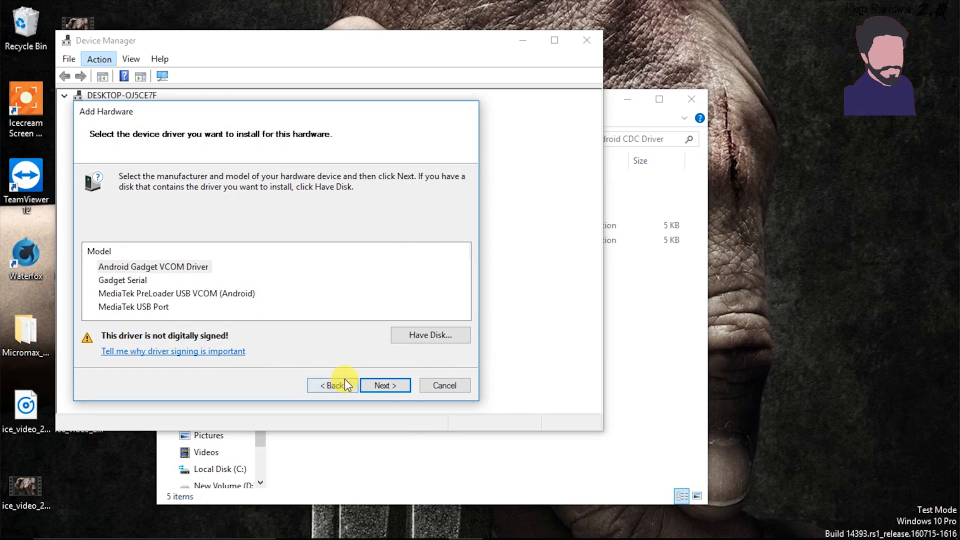
Install the Android Gadget VCOM Driver model despite the unverified publisher and finish the wizard
{"action": "left_click", "coordinate": [389, 388]}
{"action": "left_click", "coordinate": [389, 388]}
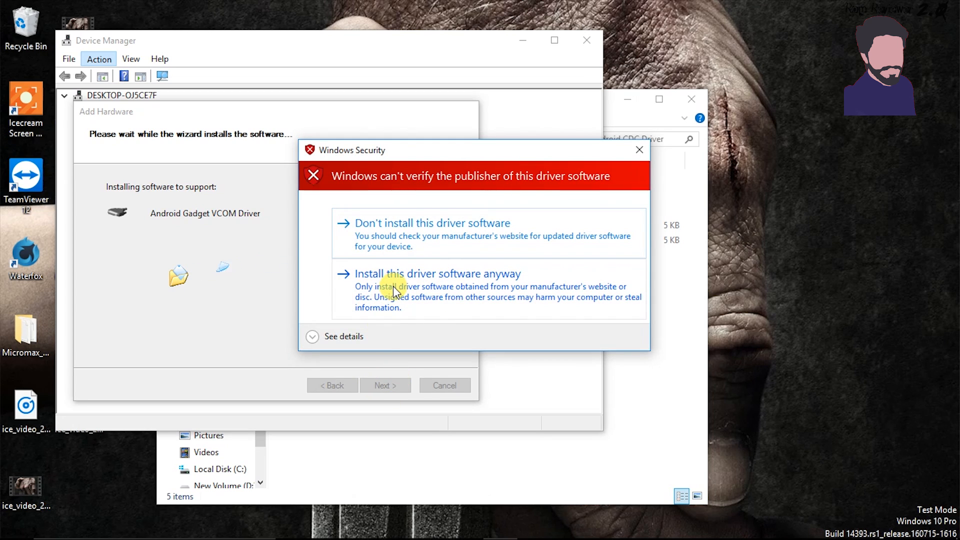
{"action": "left_click", "coordinate": [383, 277]}
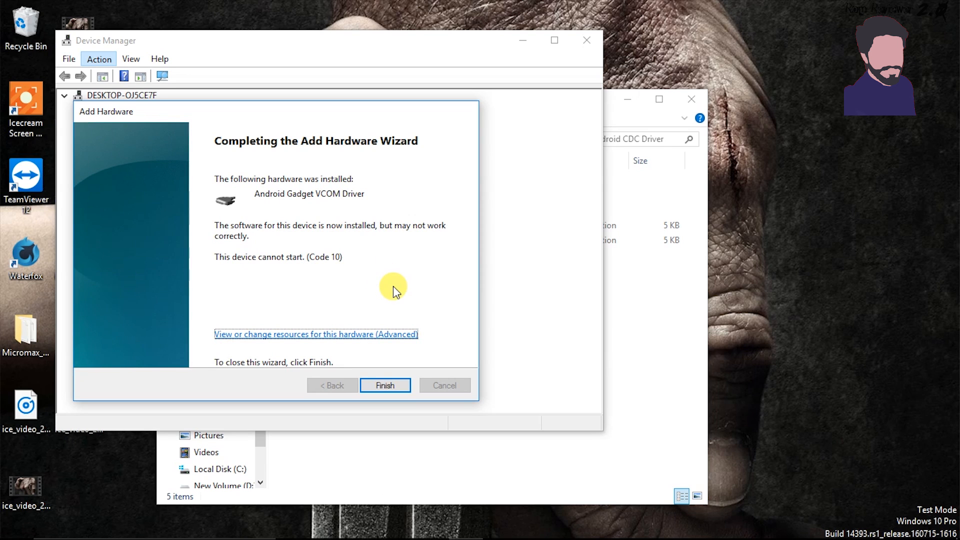
{"action": "left_click", "coordinate": [385, 385]}
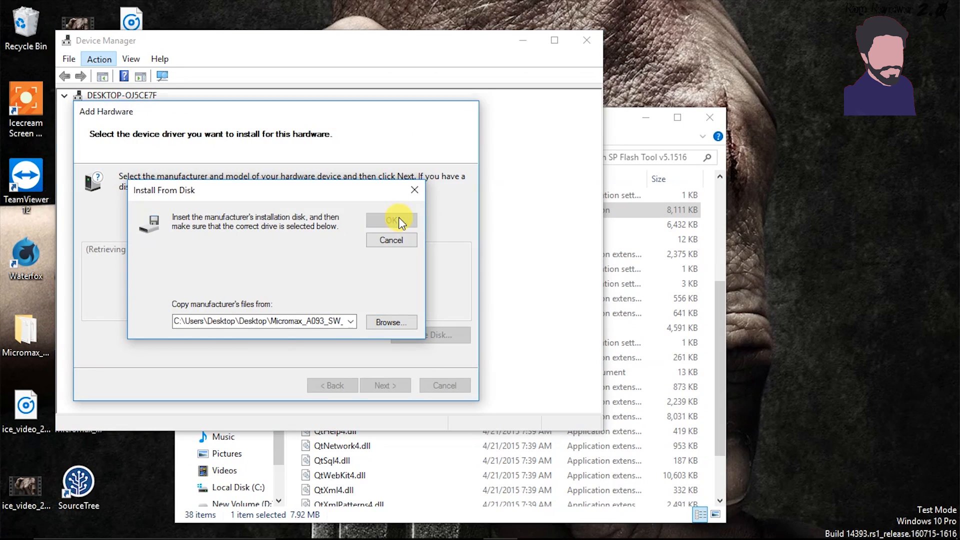
Install the MediaTek PreLoader USB VCOM (Android) driver from the same disk location, finish the wizard and close Device Manager
{"action": "left_click", "coordinate": [398, 217]}
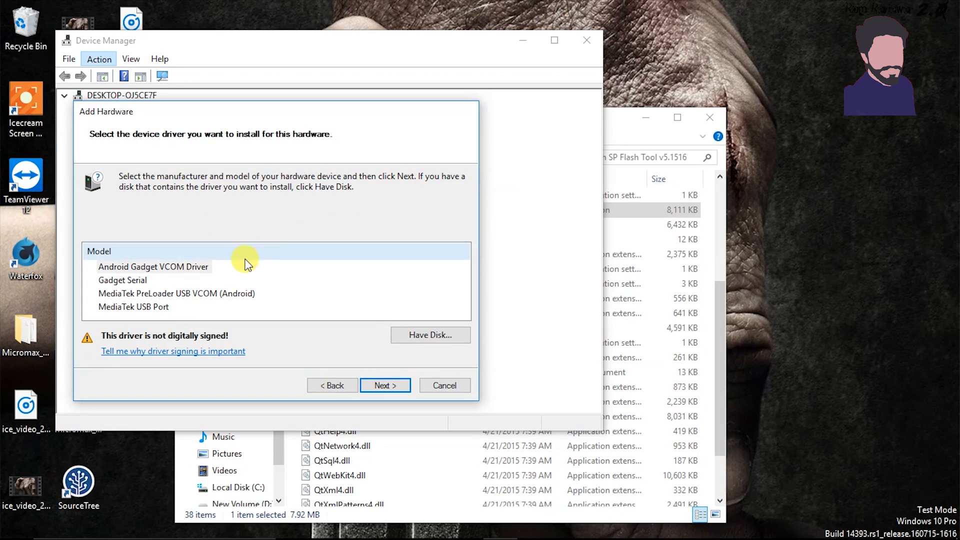
{"action": "left_click", "coordinate": [210, 293]}
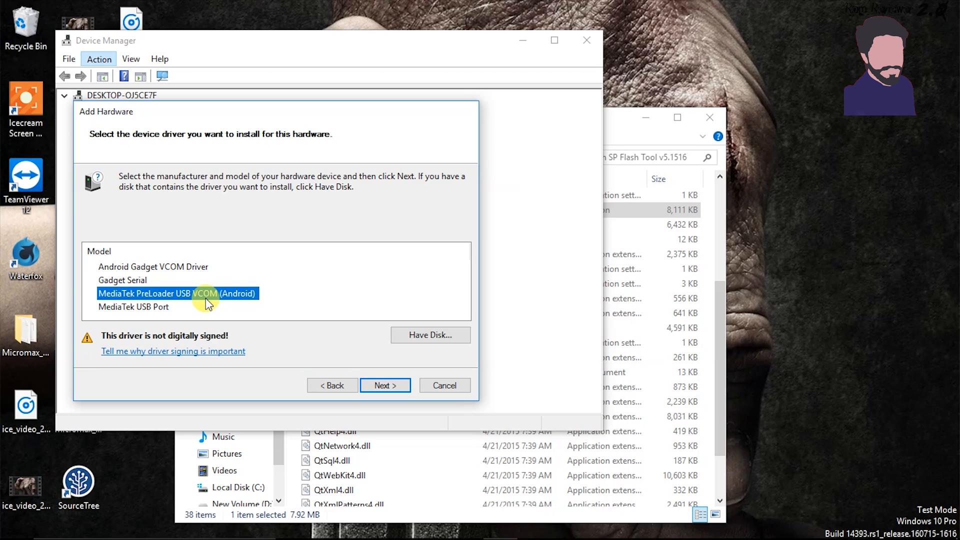
{"action": "left_click", "coordinate": [385, 385]}
{"action": "left_click", "coordinate": [385, 386]}
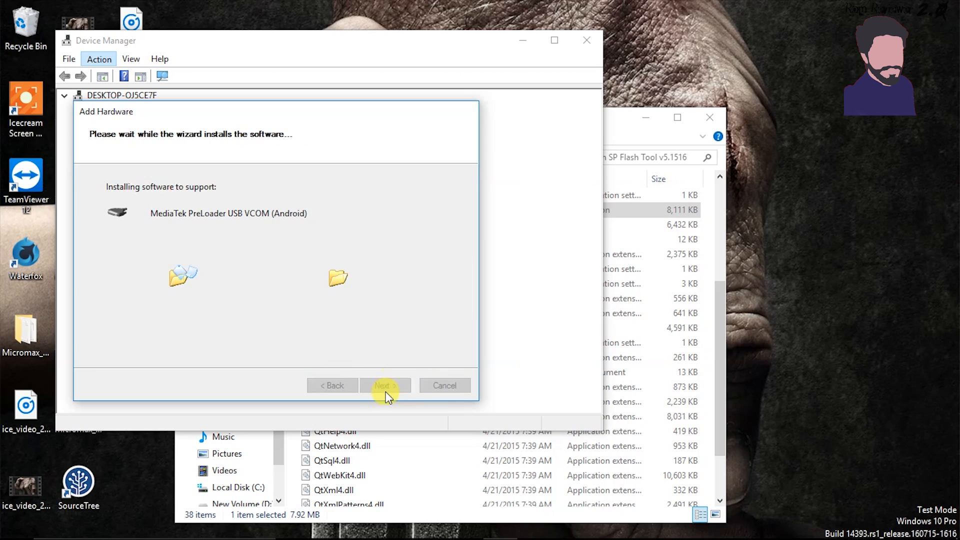
{"action": "left_click", "coordinate": [435, 279]}
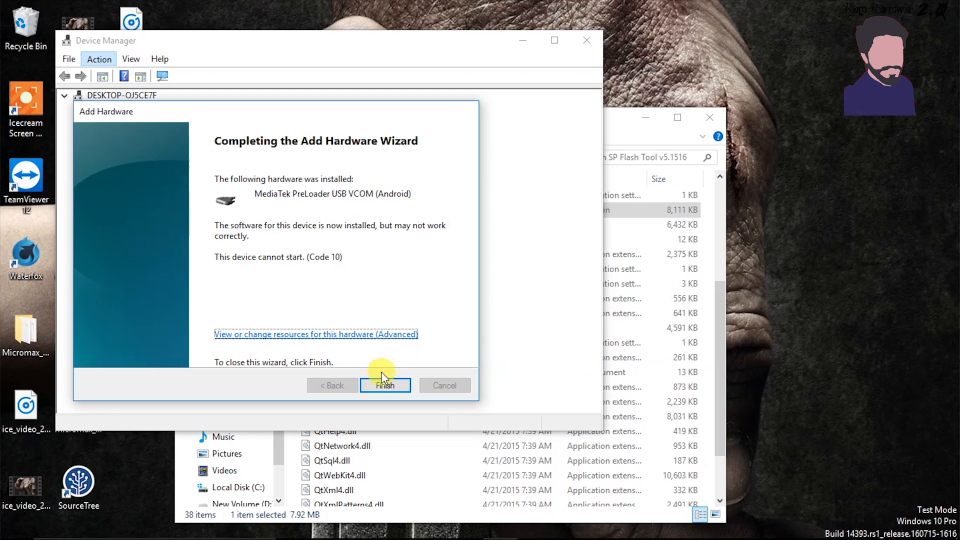
{"action": "left_click", "coordinate": [385, 385]}
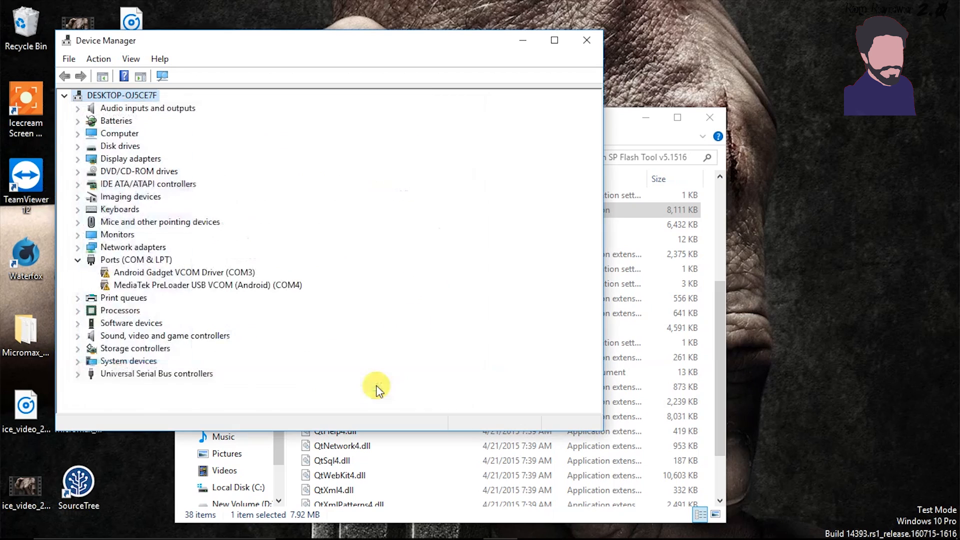
{"action": "left_click", "coordinate": [587, 41]}
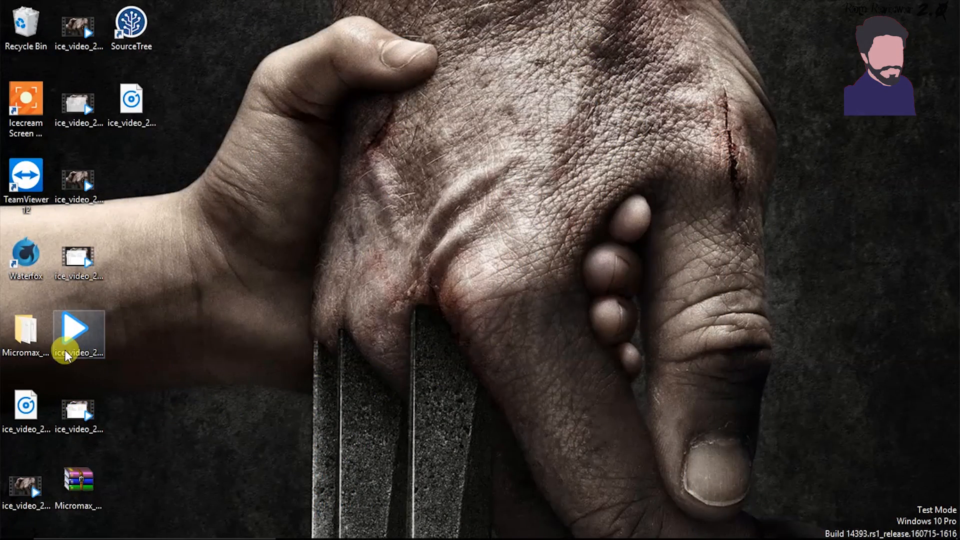
Launch Smart Phone Flash Tool from the SP Flash Tool v5.1516 folder inside the desktop Micromax firmware folder
{"action": "double_click", "coordinate": [22, 341]}
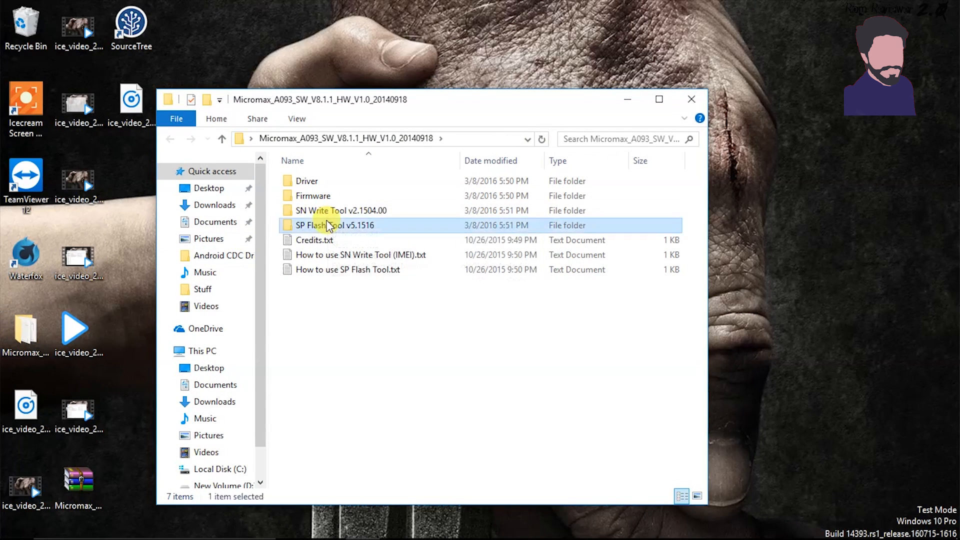
{"action": "double_click", "coordinate": [333, 225]}
{"action": "double_click", "coordinate": [341, 373]}
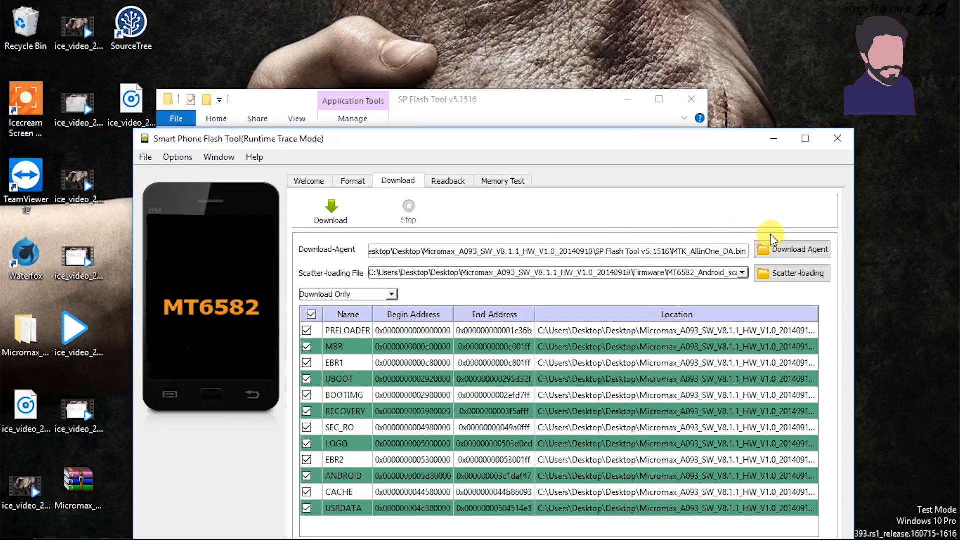
Load MT6582_Android_scatter.txt from the Micromax package's Firmware folder as the scatter-loading file
{"action": "left_click", "coordinate": [783, 276]}
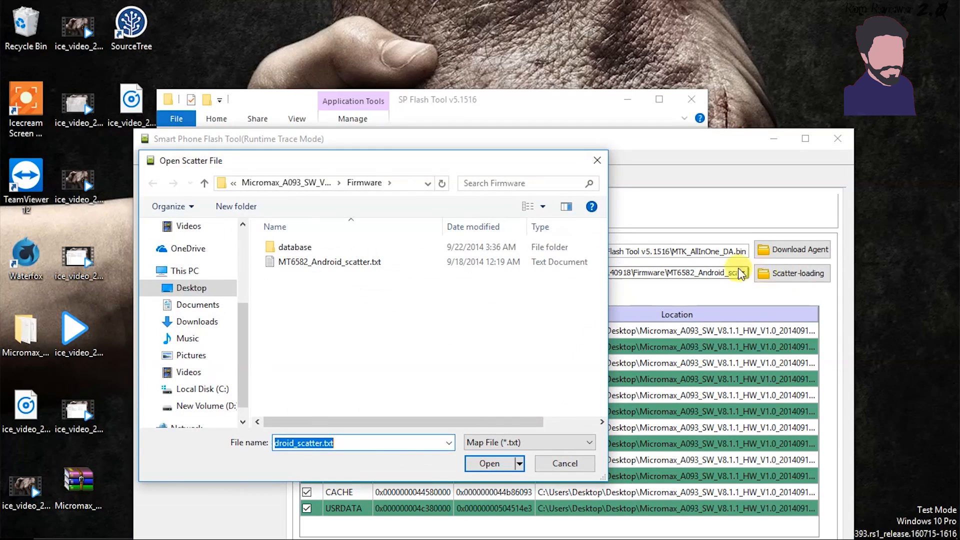
{"action": "left_click", "coordinate": [302, 184]}
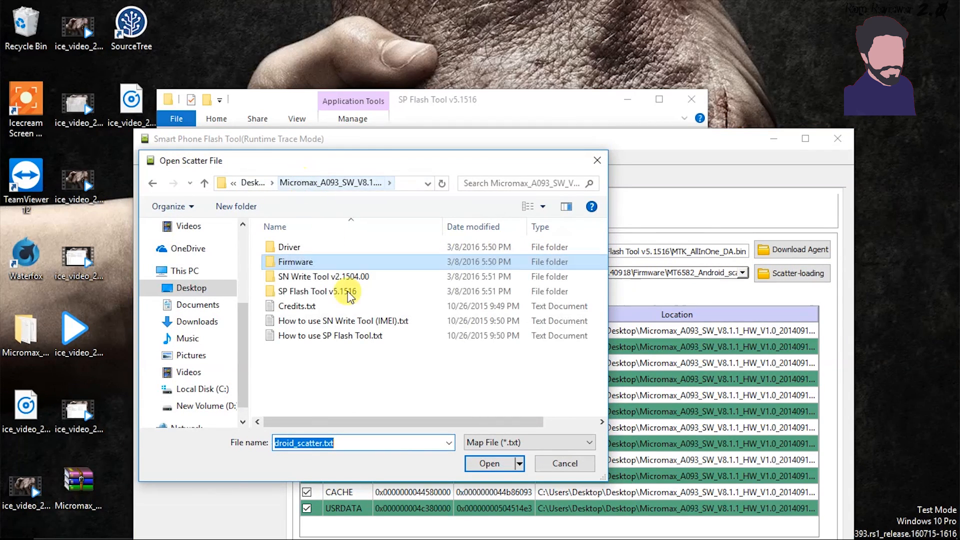
{"action": "left_click", "coordinate": [300, 262]}
{"action": "double_click", "coordinate": [302, 263]}
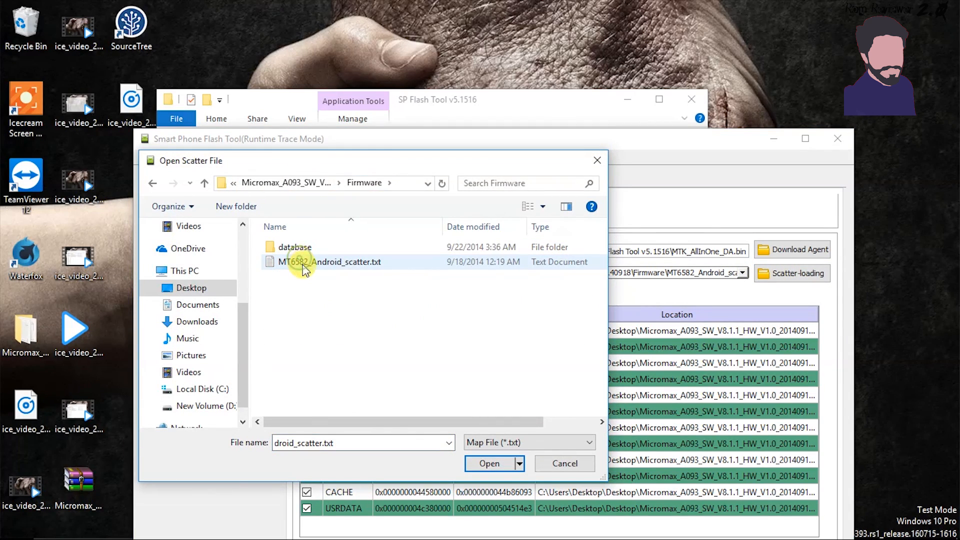
{"action": "double_click", "coordinate": [320, 263]}
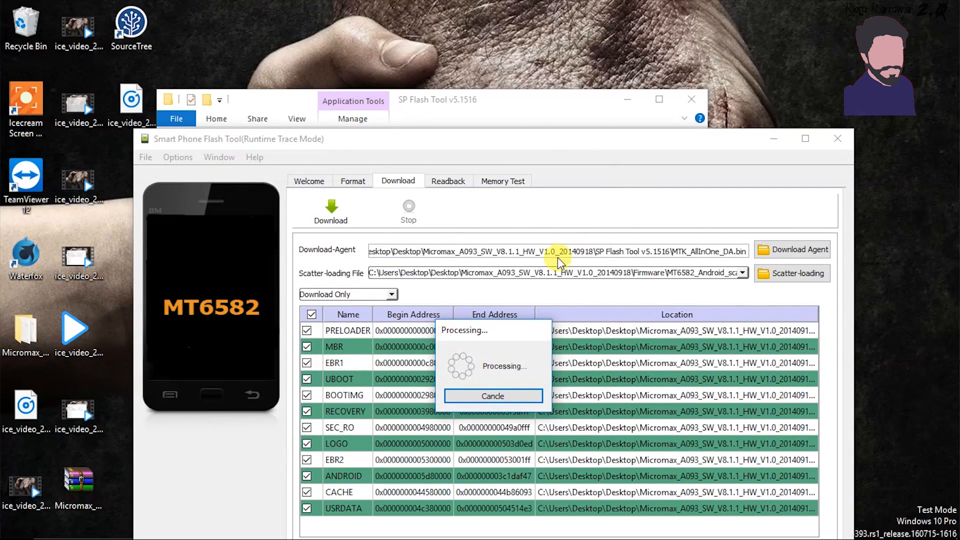
Start downloading the loaded firmware to the phone in Download Only mode, moving the flash tool window to keep it in view
{"action": "left_click_drag", "start_coordinate": [693, 143], "coordinate": [626, 82]}
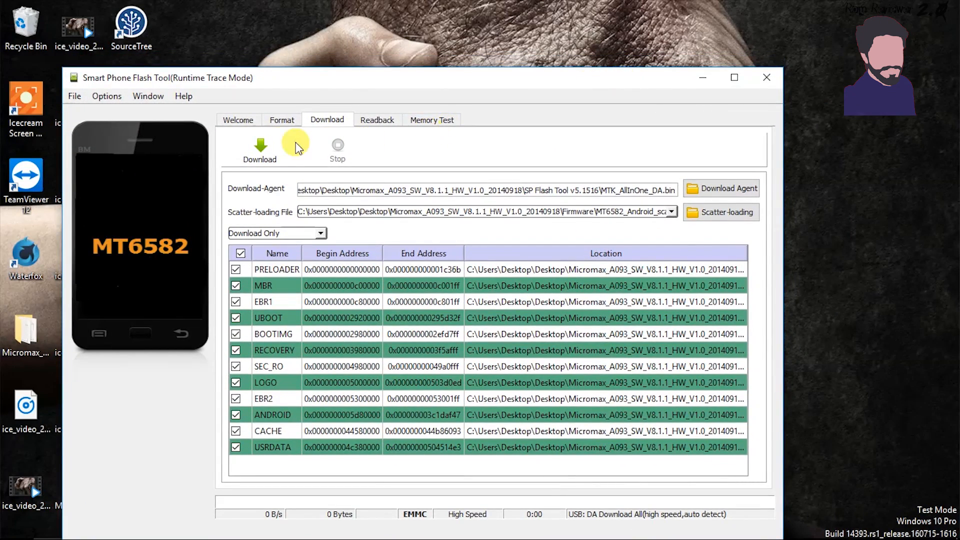
{"action": "left_click", "coordinate": [265, 148]}
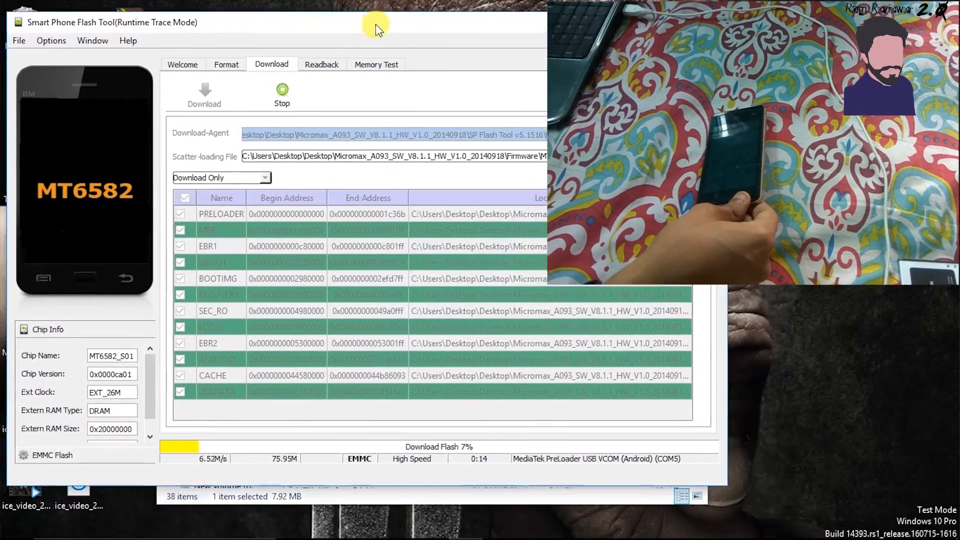
{"action": "left_click_drag", "start_coordinate": [376, 24], "coordinate": [365, 14]}
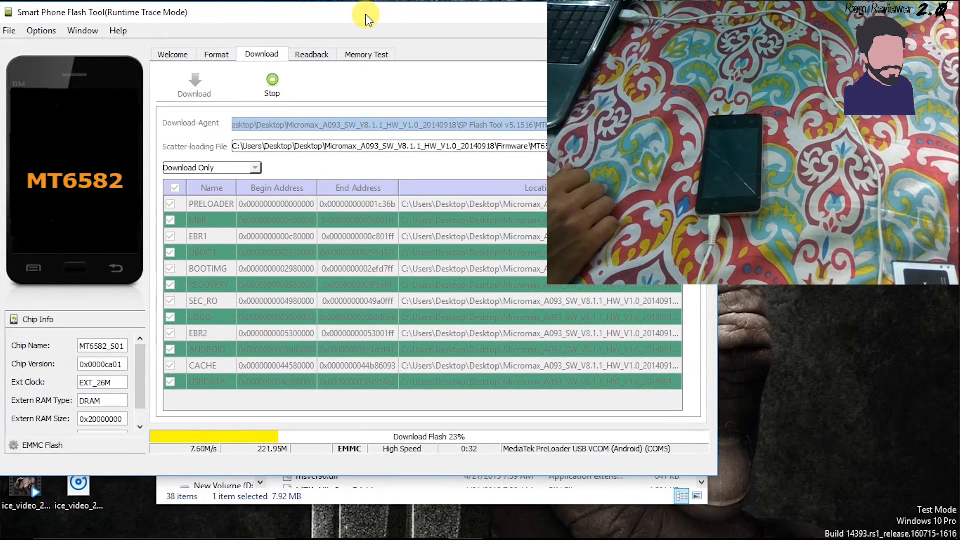